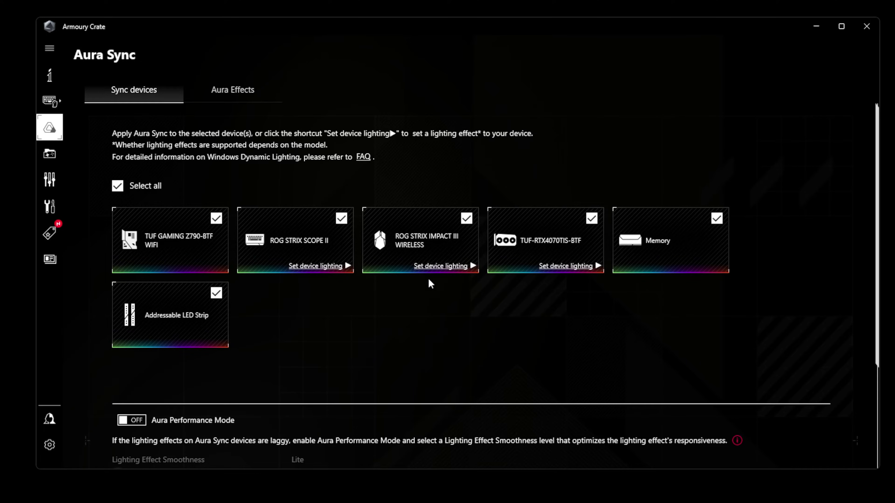
- Look over the Aura Sync device list, then open Armoury Crate's Settings page
scroll(394, 351, down, 3)
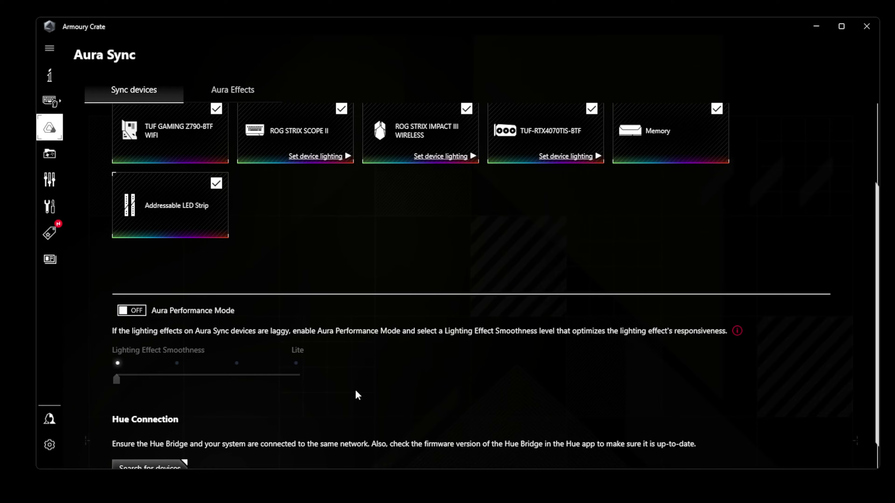
scroll(355, 394, up, 3)
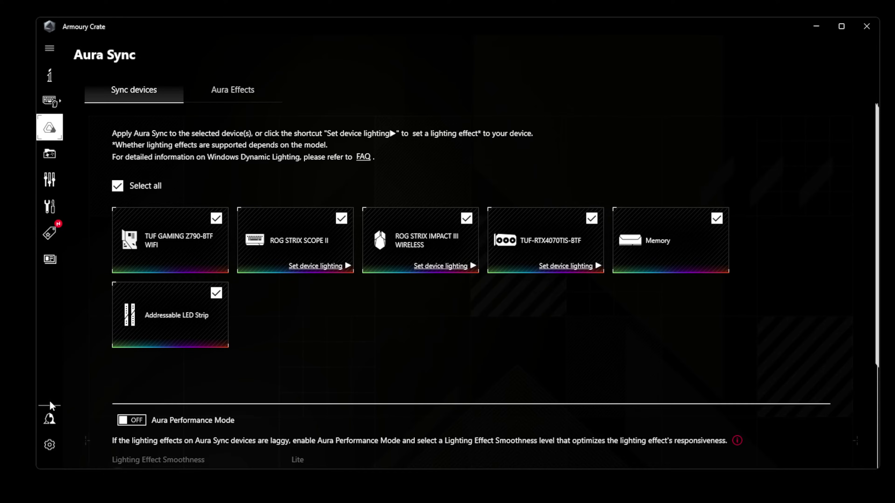
click(50, 446)
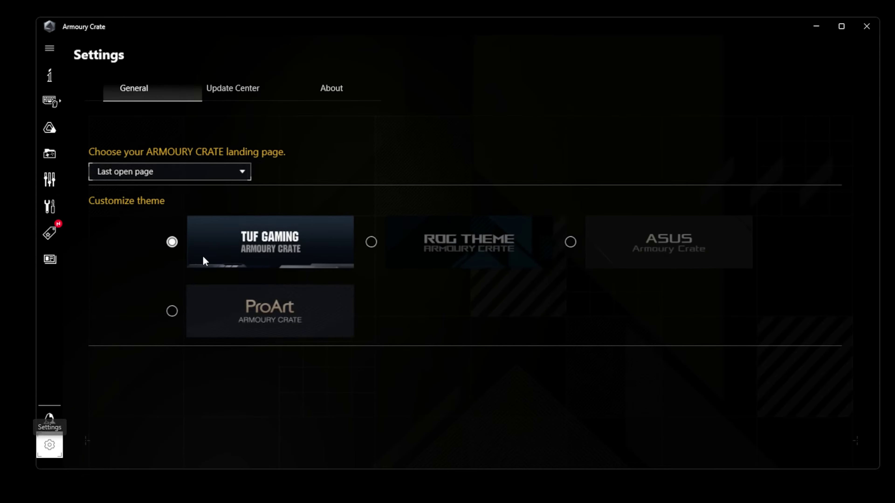
- Show the Update Center's component versions (app 5.9.4.0) with Festive Effects expanded to its six effects
click(230, 86)
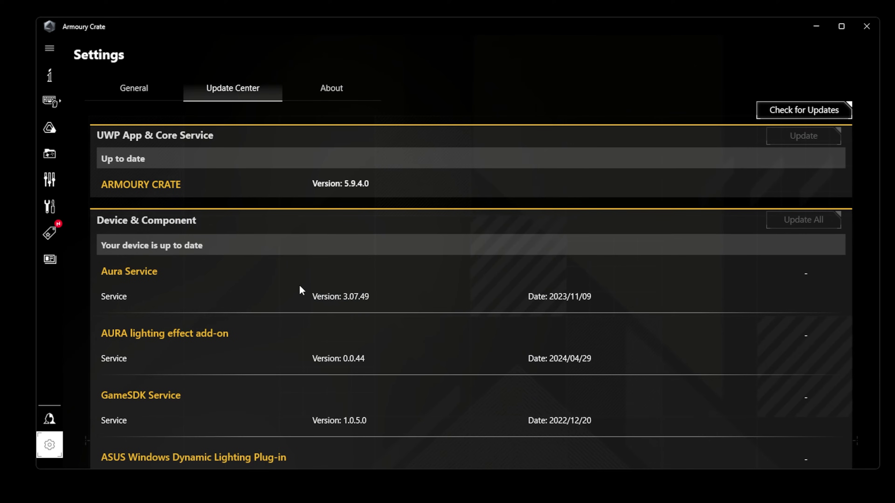
scroll(190, 297, down, 2)
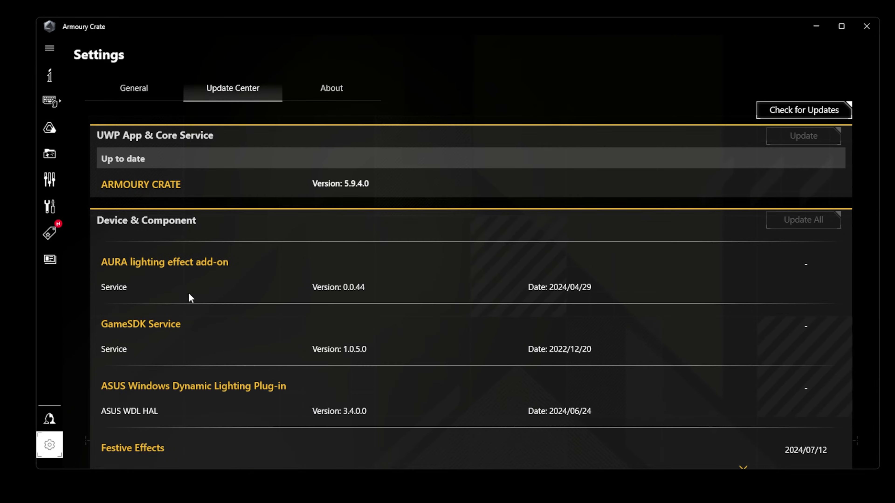
scroll(194, 318, down, 4)
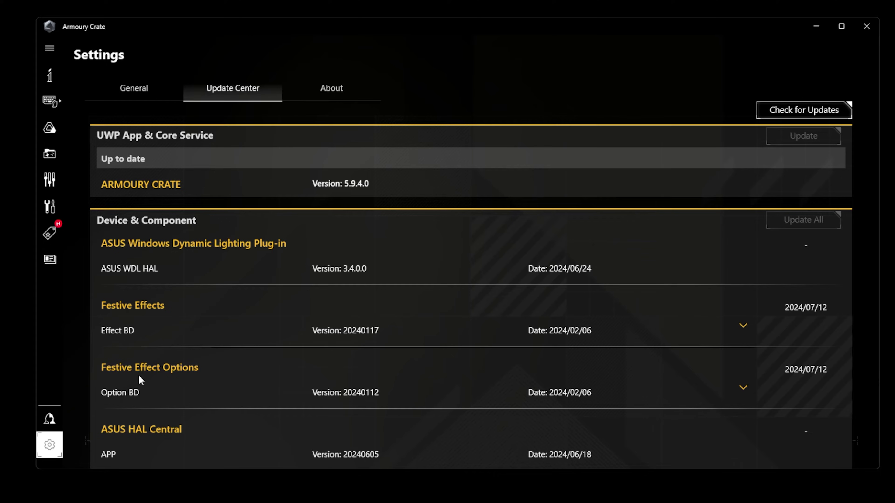
click(742, 325)
scroll(458, 374, down, 1)
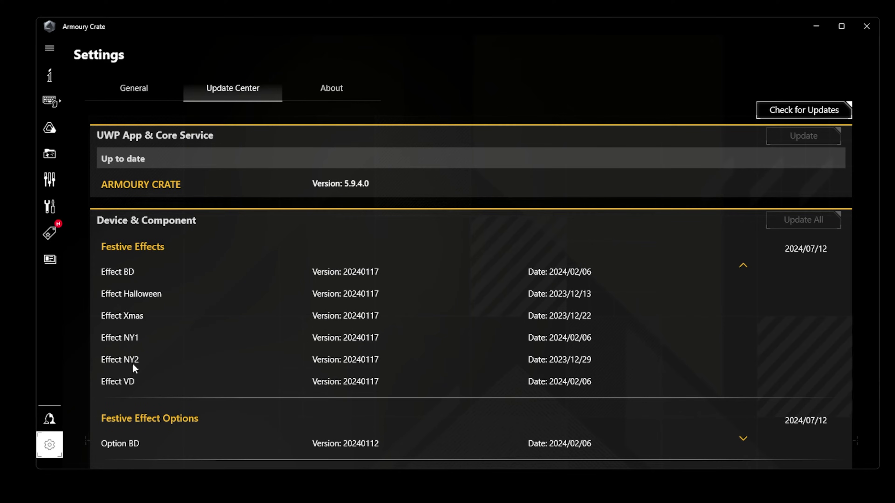
scroll(320, 322, up, 2)
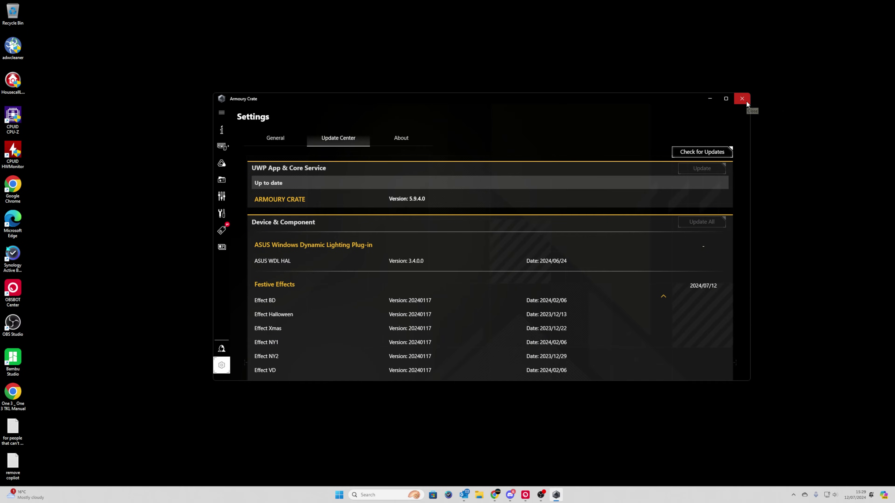
- Close Armoury Crate and go to Installed apps in Windows Settings
click(742, 98)
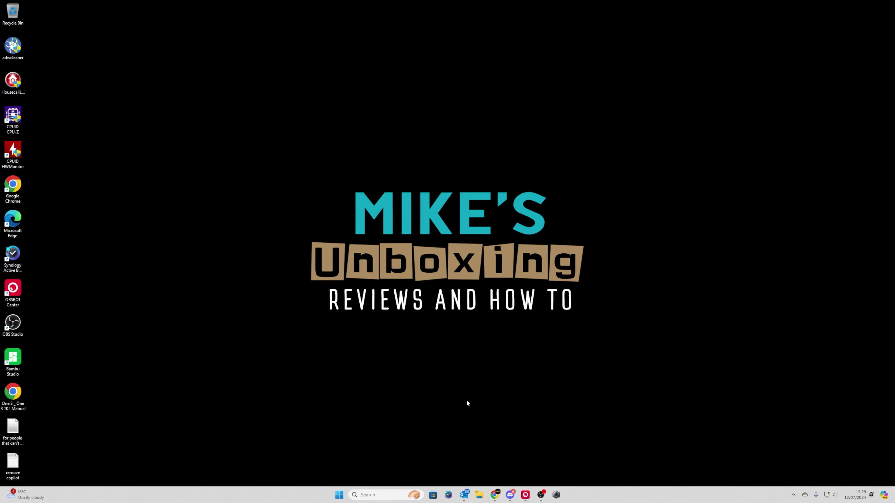
click(338, 495)
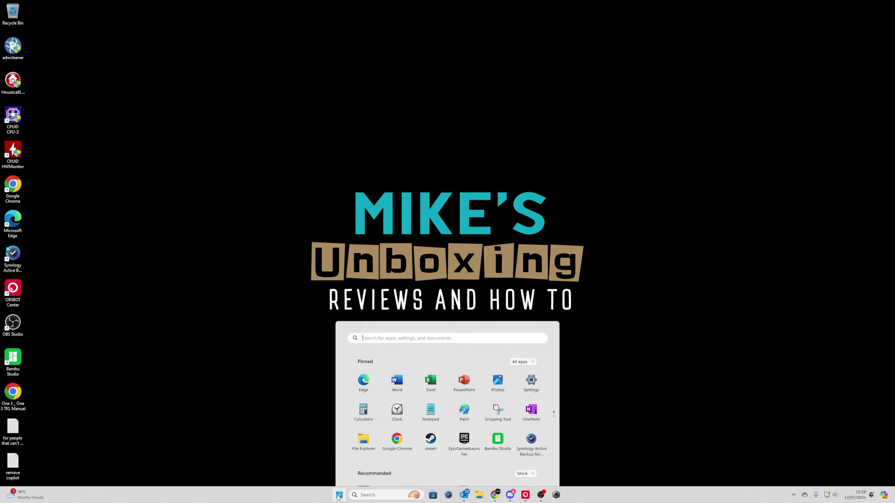
click(531, 290)
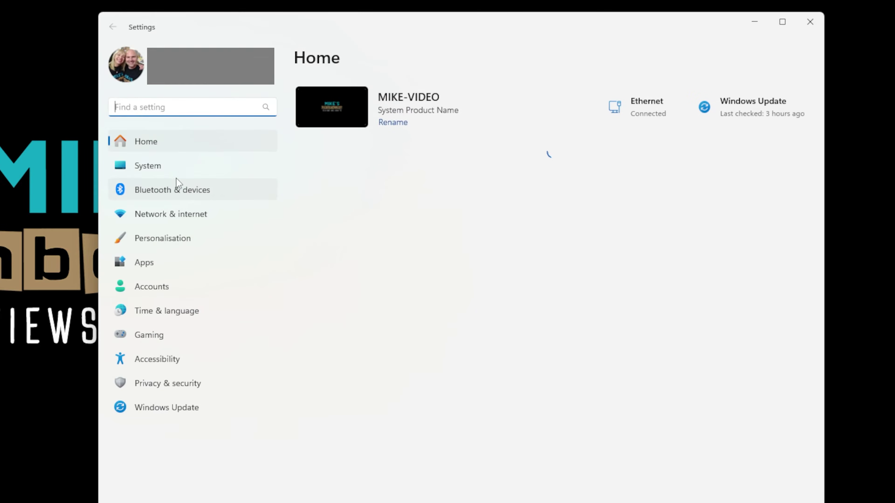
click(146, 264)
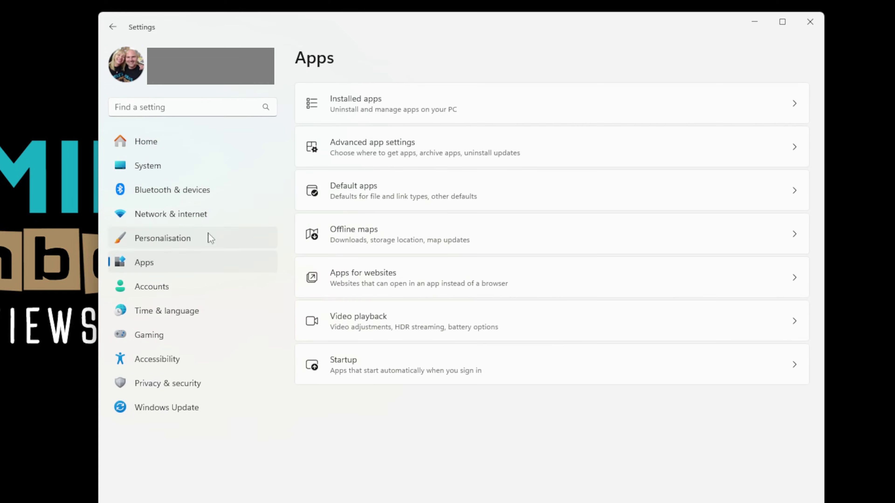
click(417, 102)
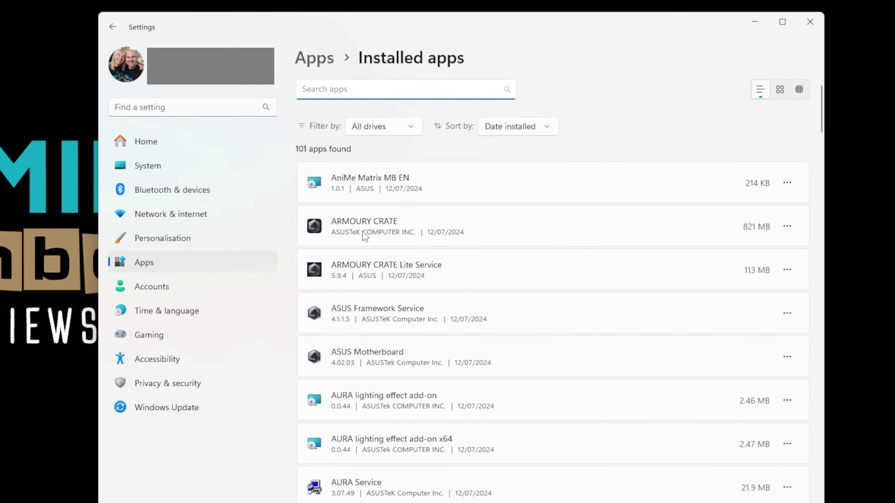
- Check ARMOURY CRATE's options menu, close Settings, and return to the ASUS support page
click(786, 227)
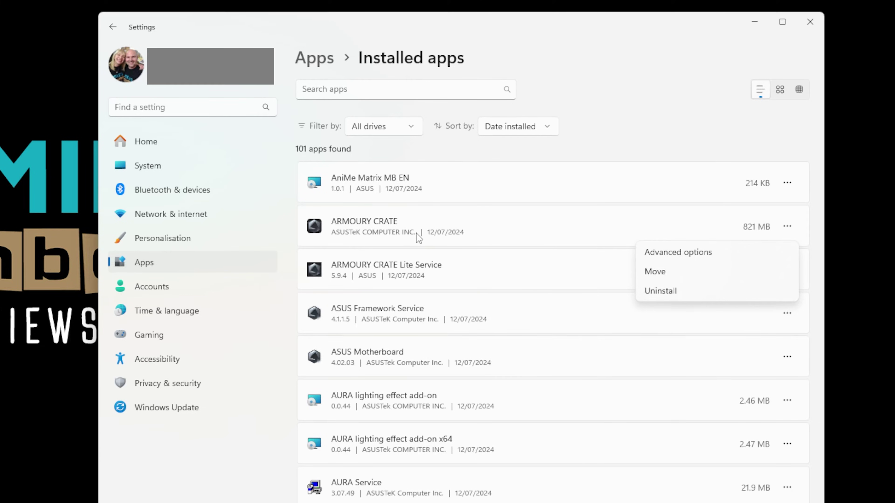
click(662, 115)
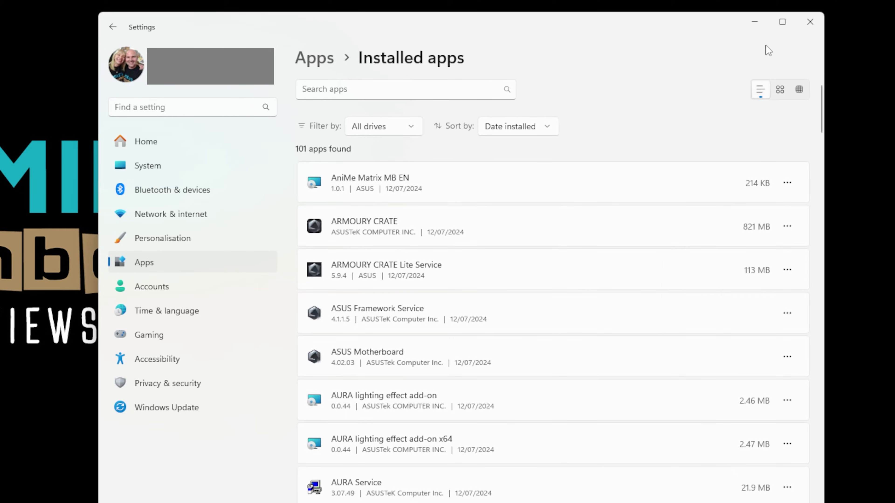
click(810, 23)
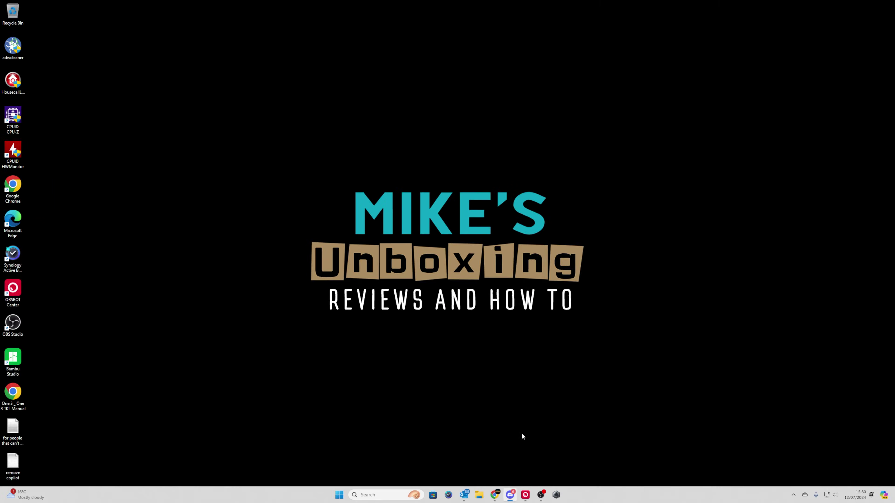
click(495, 494)
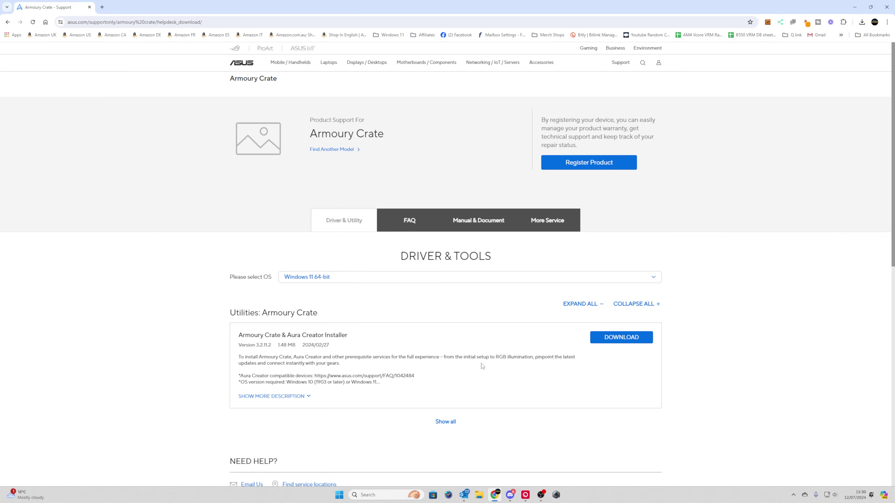
- Expand all Armoury Crate utilities and download the Armoury Crate Uninstall Tool
click(445, 422)
scroll(437, 401, down, 5)
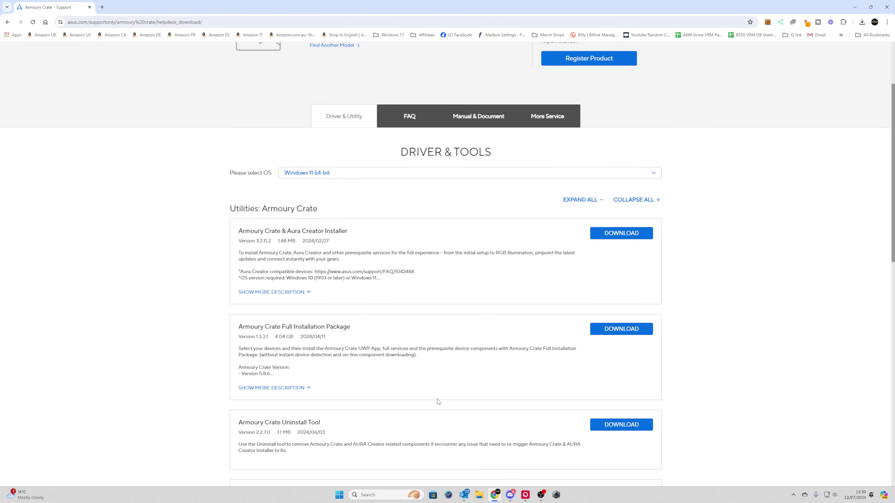
scroll(438, 401, down, 2)
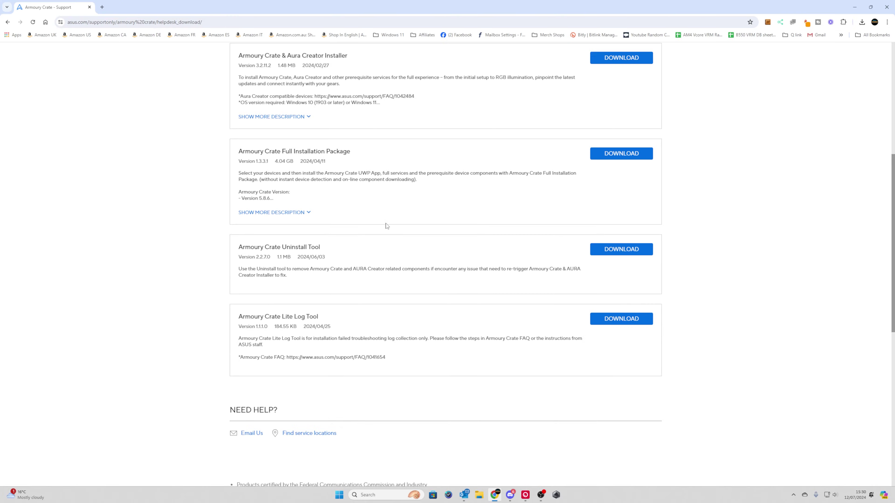
click(613, 253)
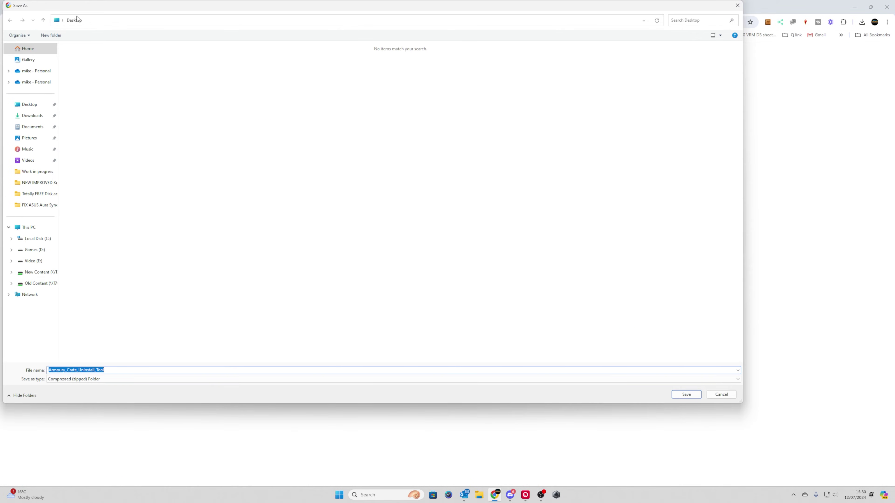
- Save the Armoury_Crate_Uninstall_Tool zip to the Desktop and extract it
click(687, 394)
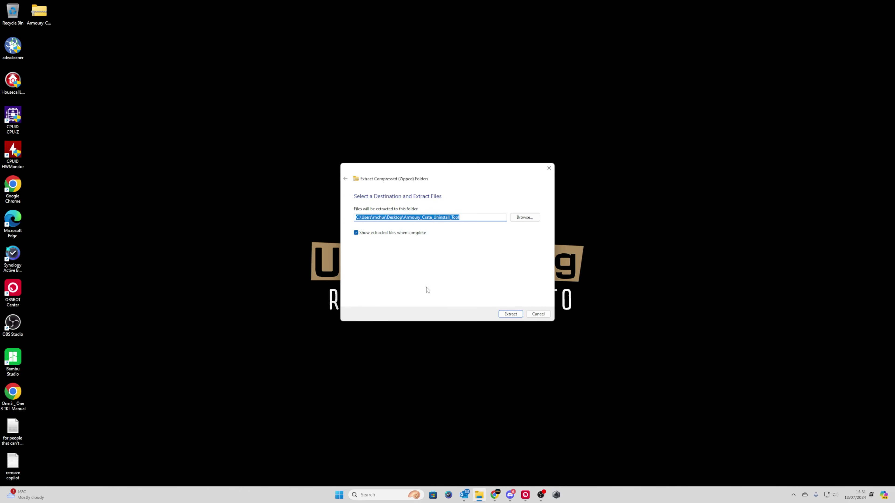
click(508, 312)
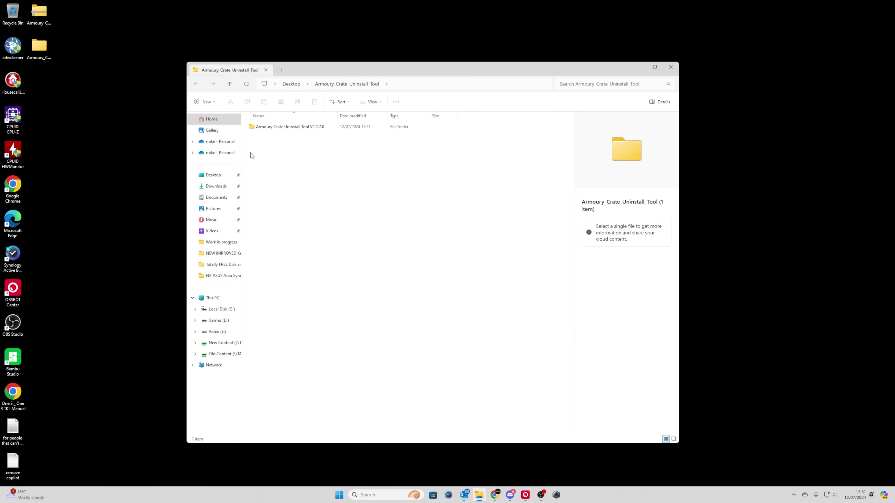
- Open the Armoury Crate Uninstall Tool V2.2.7.0 folder, inspect the tool's context menu, then open its dll folder
double_click(268, 127)
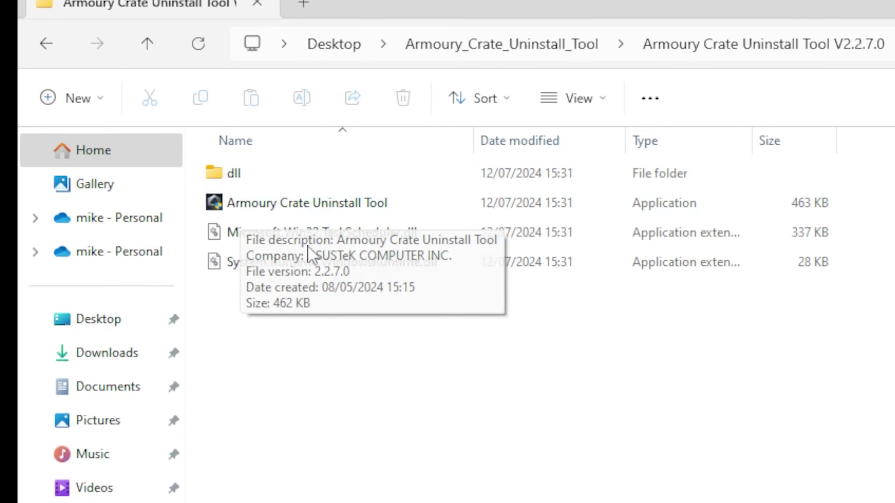
right_click(266, 199)
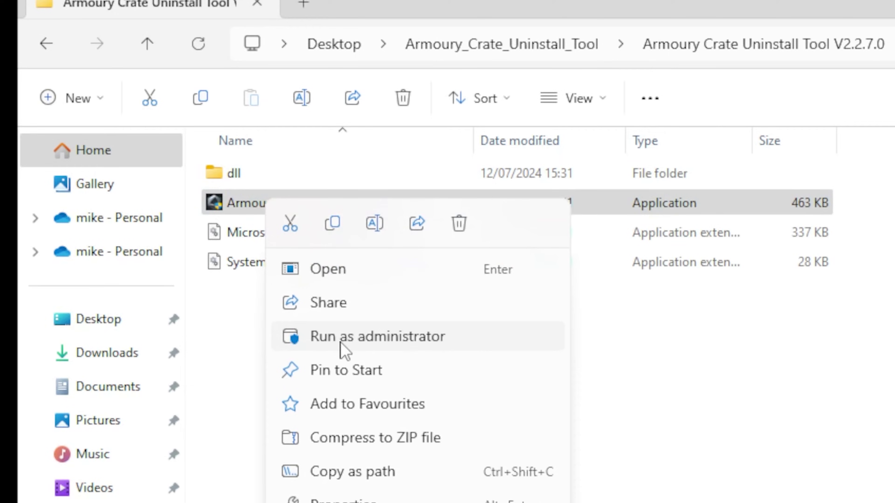
click(749, 427)
click(749, 427)
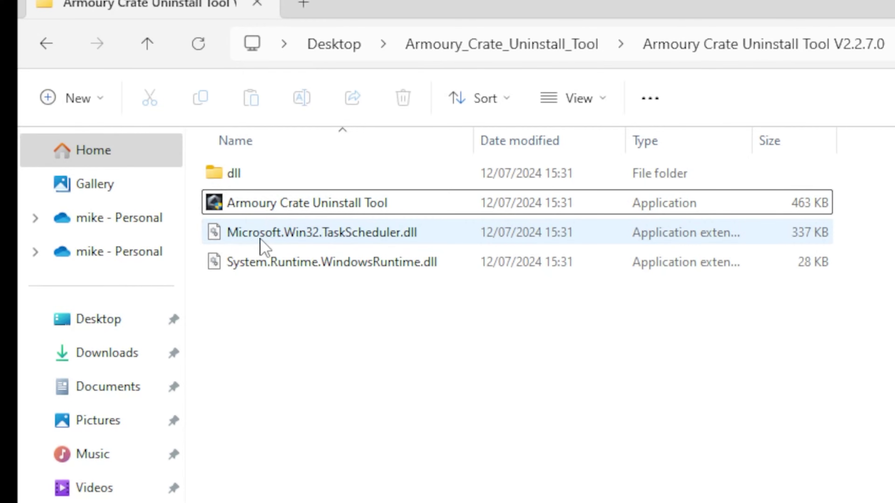
mouse_move(299, 243)
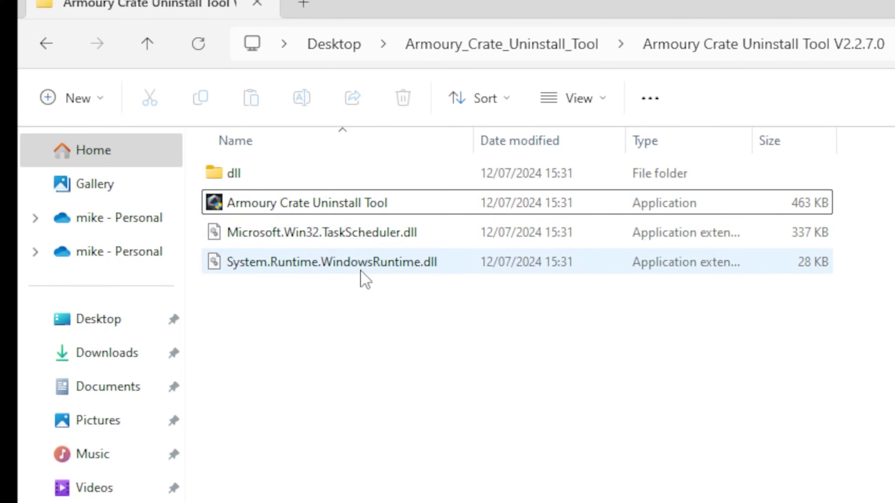
double_click(214, 174)
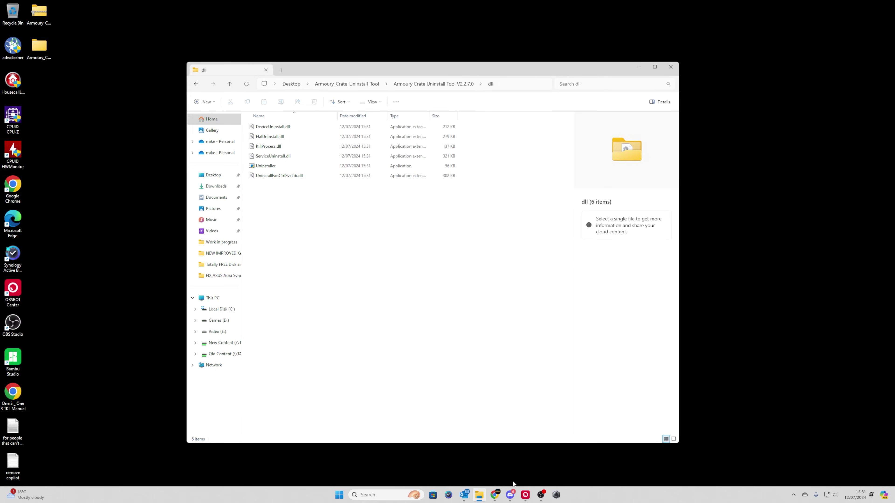
click(230, 85)
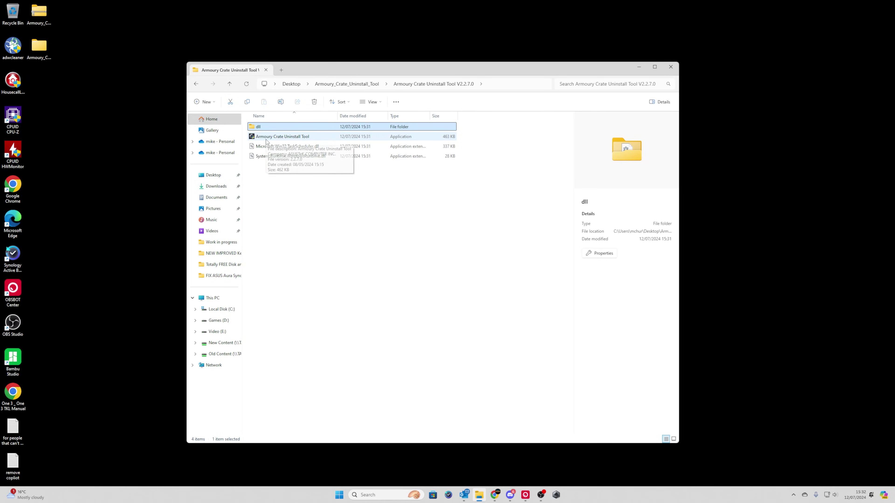